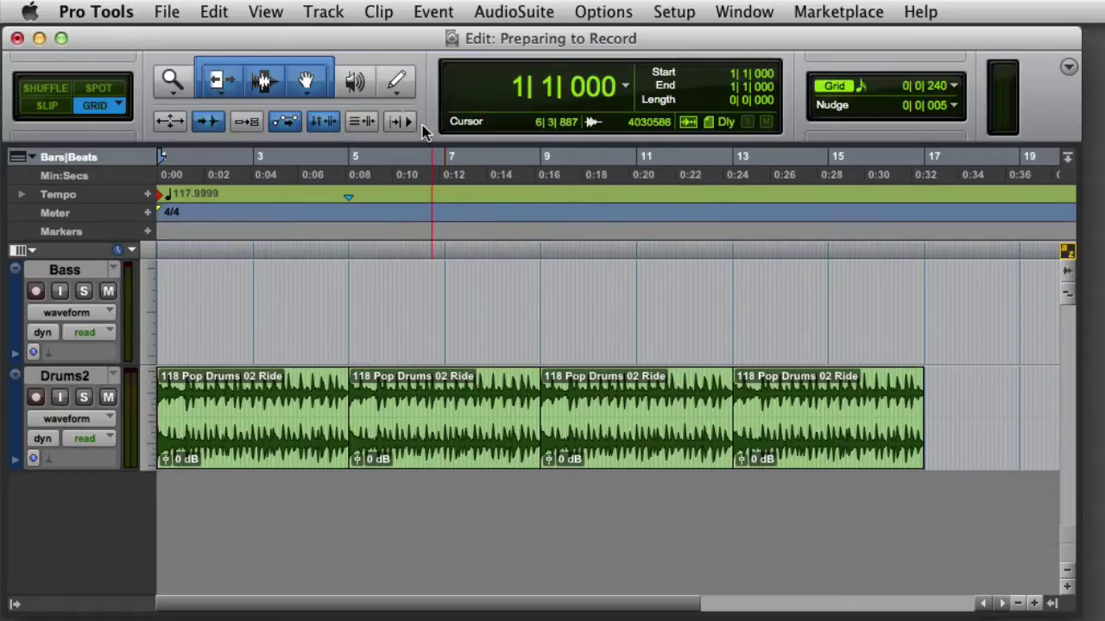
- With the Grabber, select the second drum clip (bars 5–9), arm Bass and start recording a take
{"action": "left_click", "coordinate": [309, 83]}
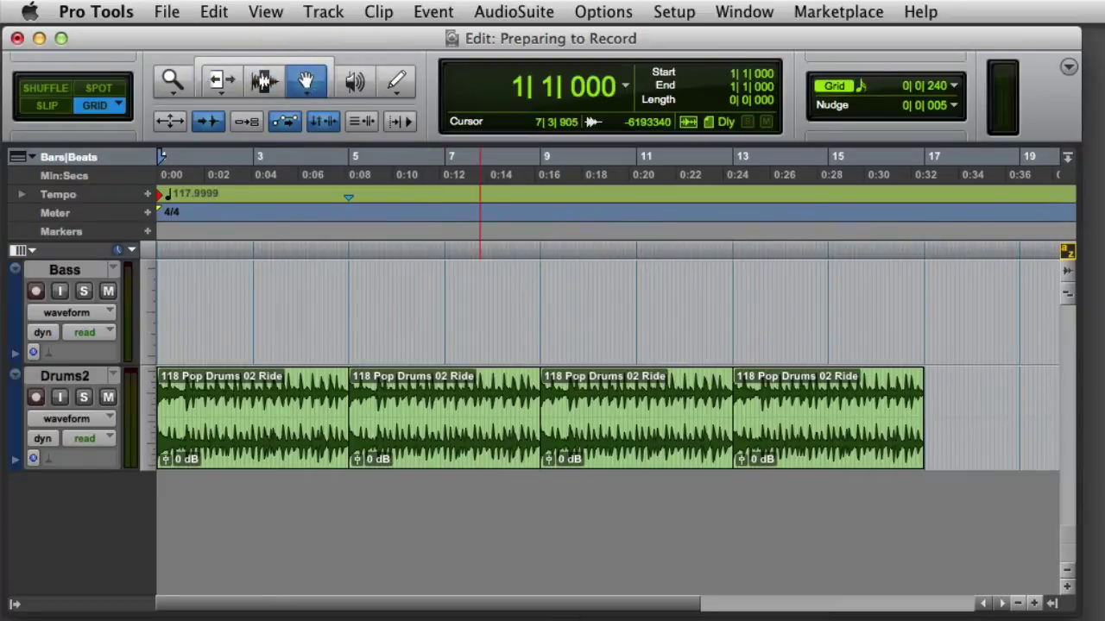
{"action": "left_click", "coordinate": [458, 450]}
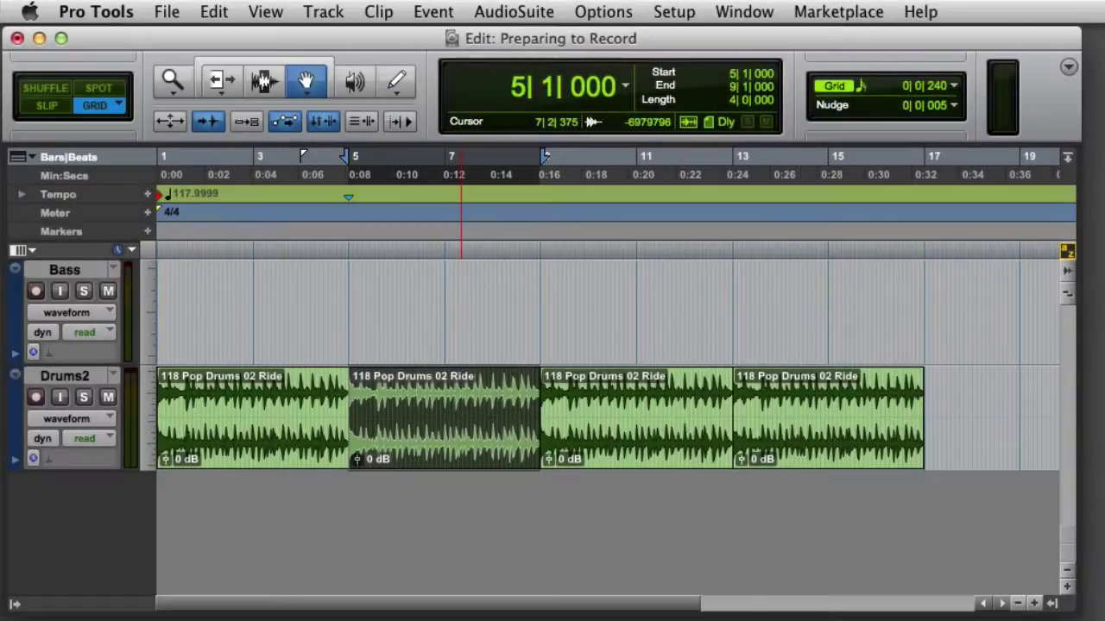
{"action": "left_click", "coordinate": [35, 291]}
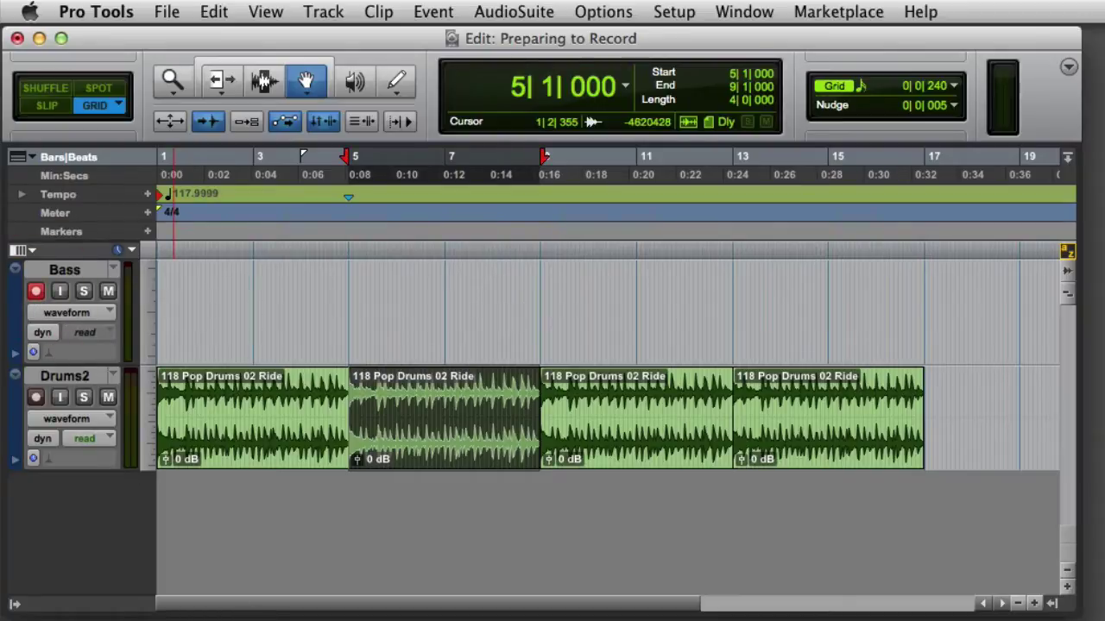
{"action": "key", "text": "super+space"}
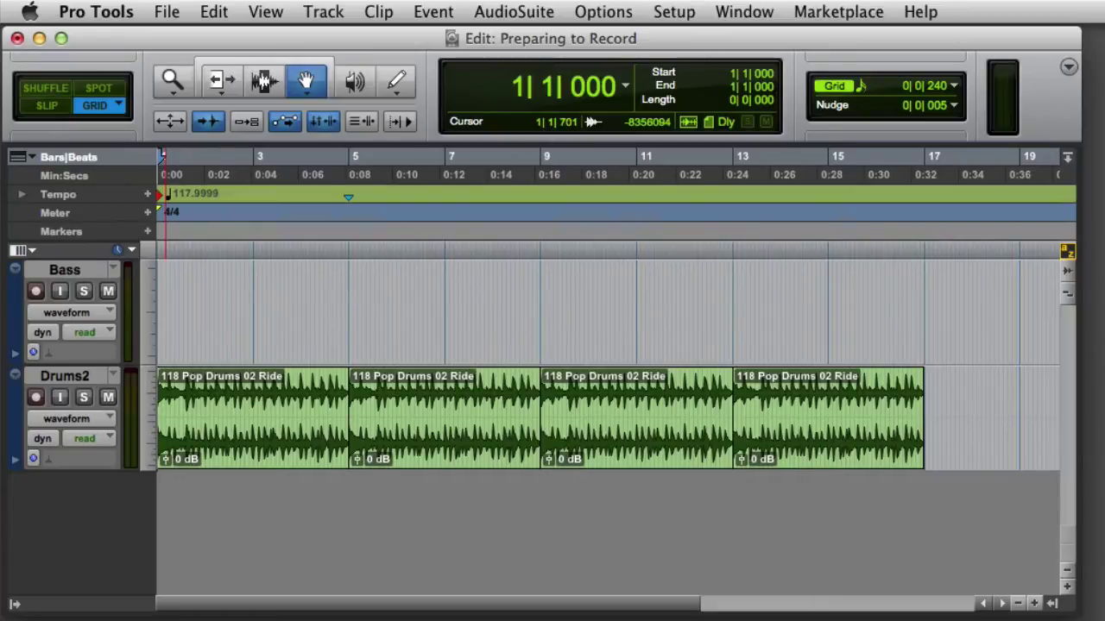
- During playback, mark a selection from 4|4|832 to 9|1|009, then stop
{"action": "key", "text": "space"}
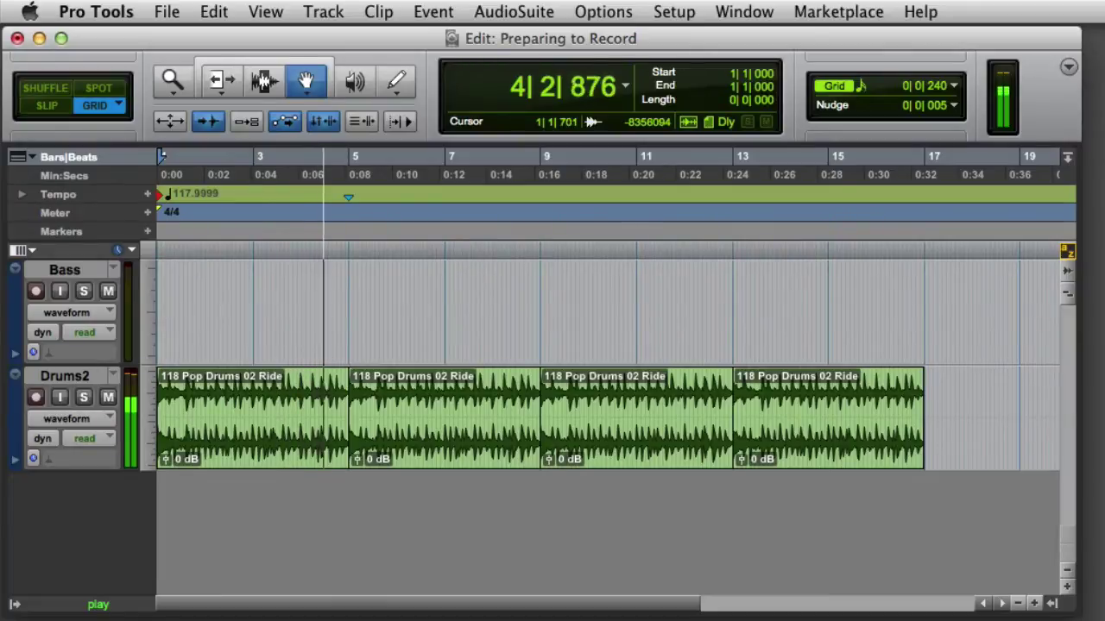
{"action": "key", "text": "Down"}
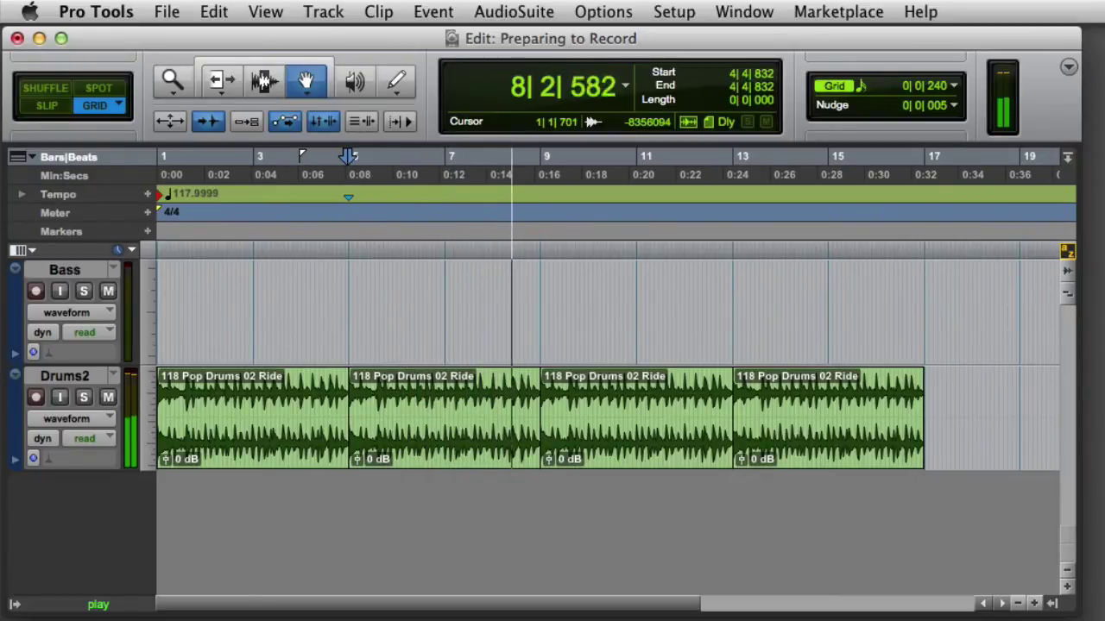
{"action": "key", "text": "Up"}
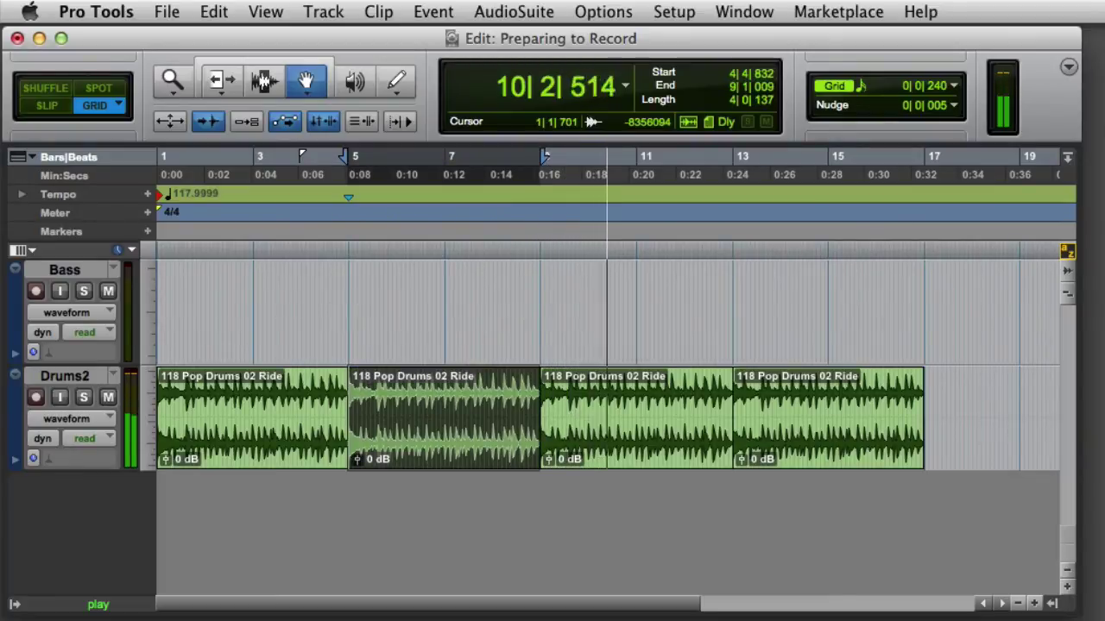
{"action": "key", "text": "space"}
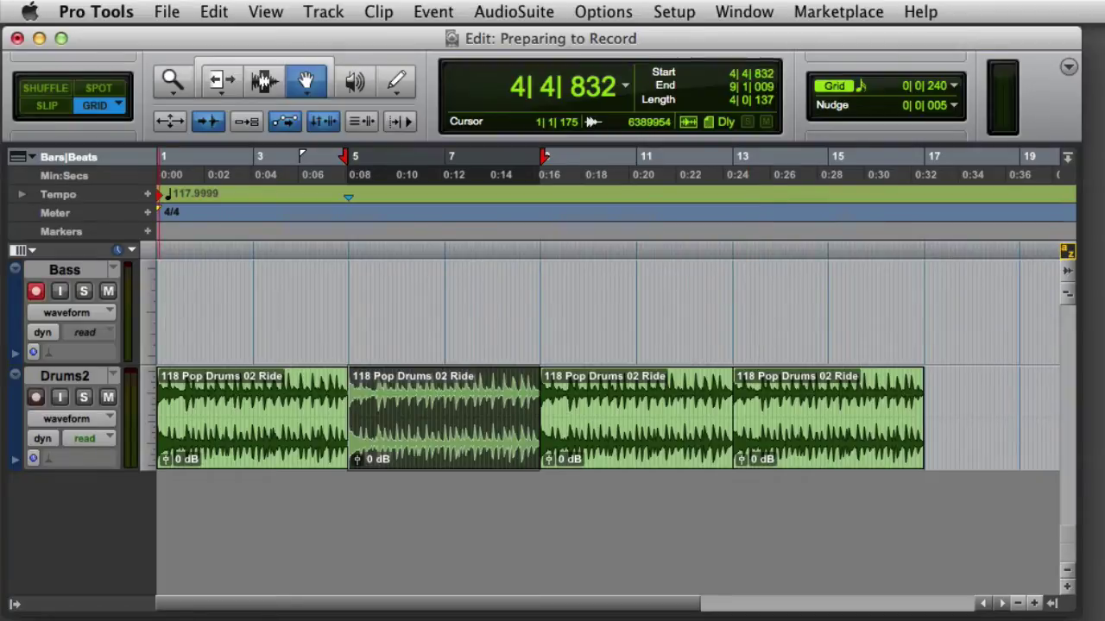
- Disarm Bass and reshape the ruler selection to run from 5|3|240 to 9|4|480
{"action": "left_click", "coordinate": [36, 295]}
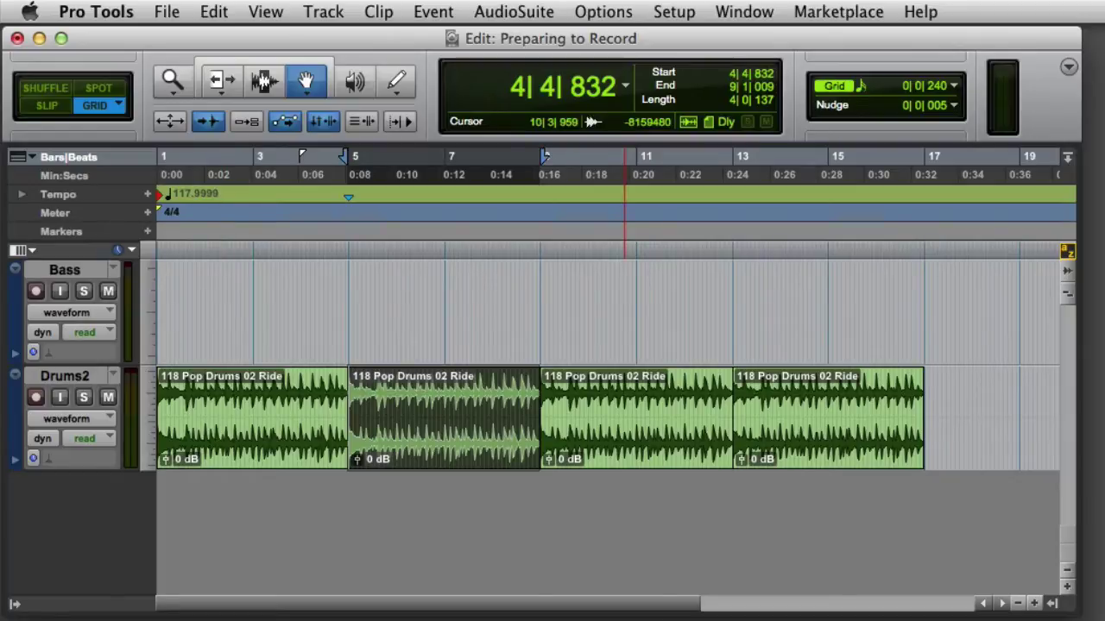
{"action": "left_click", "coordinate": [547, 163]}
{"action": "left_click_drag", "start_coordinate": [547, 164], "coordinate": [610, 170]}
{"action": "mouse_move", "coordinate": [347, 164]}
{"action": "left_mouse_down"}
{"action": "mouse_move", "coordinate": [405, 174]}
{"action": "mouse_move", "coordinate": [395, 173]}
{"action": "left_mouse_up"}
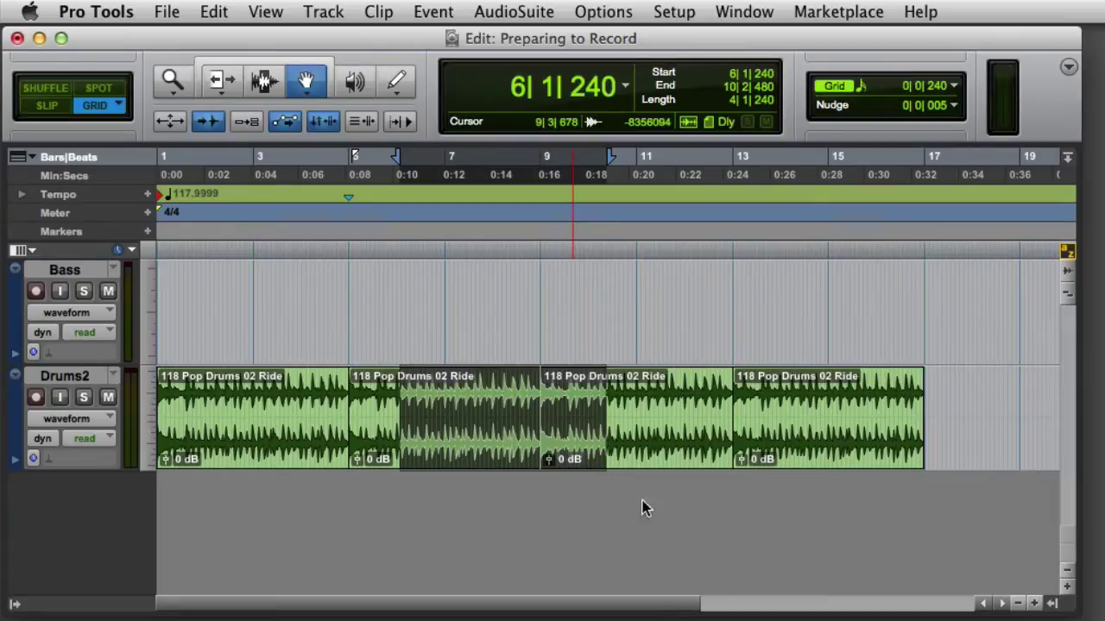
{"action": "left_click_drag", "start_coordinate": [614, 167], "coordinate": [585, 169]}
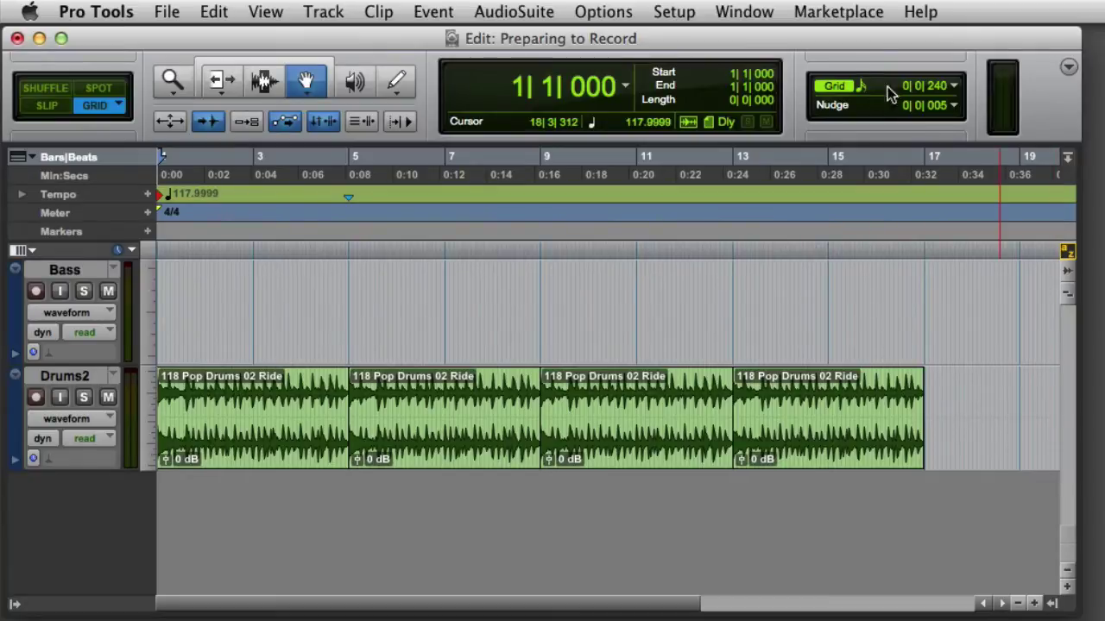
- Open Memory Locations from the Window menu and start a new memory location
{"action": "left_click", "coordinate": [767, 17]}
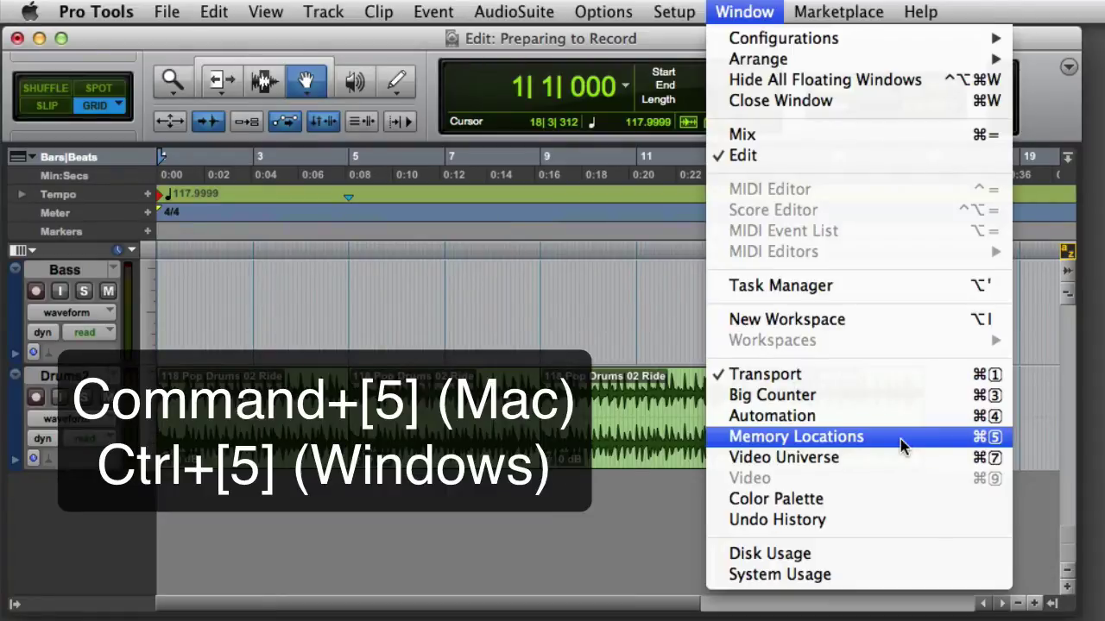
{"action": "left_click", "coordinate": [901, 440]}
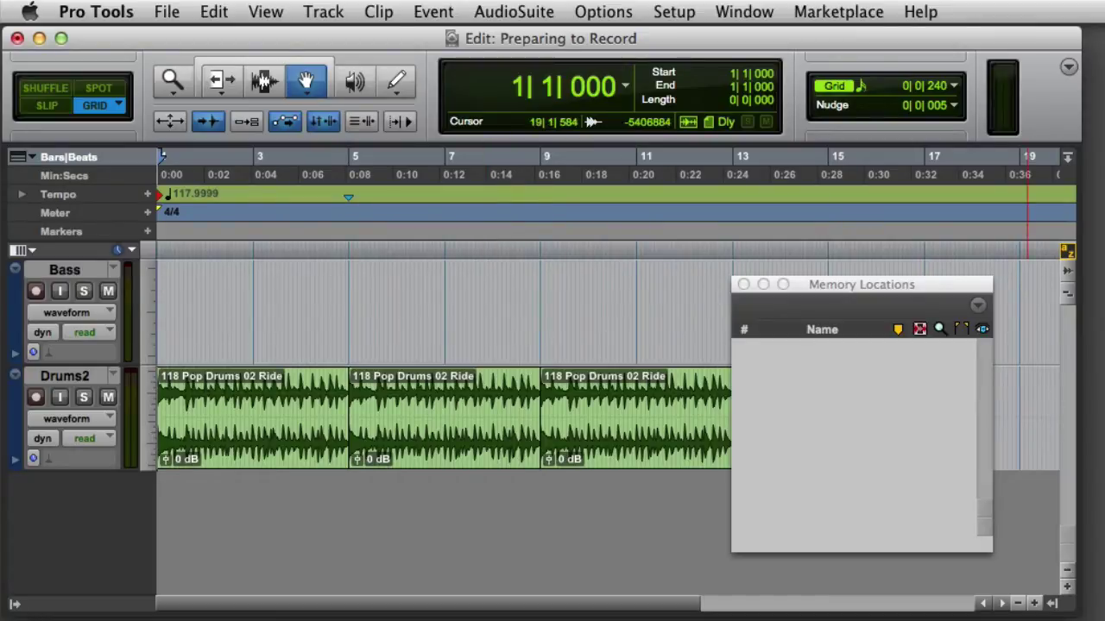
{"action": "key", "text": "KP_Enter"}
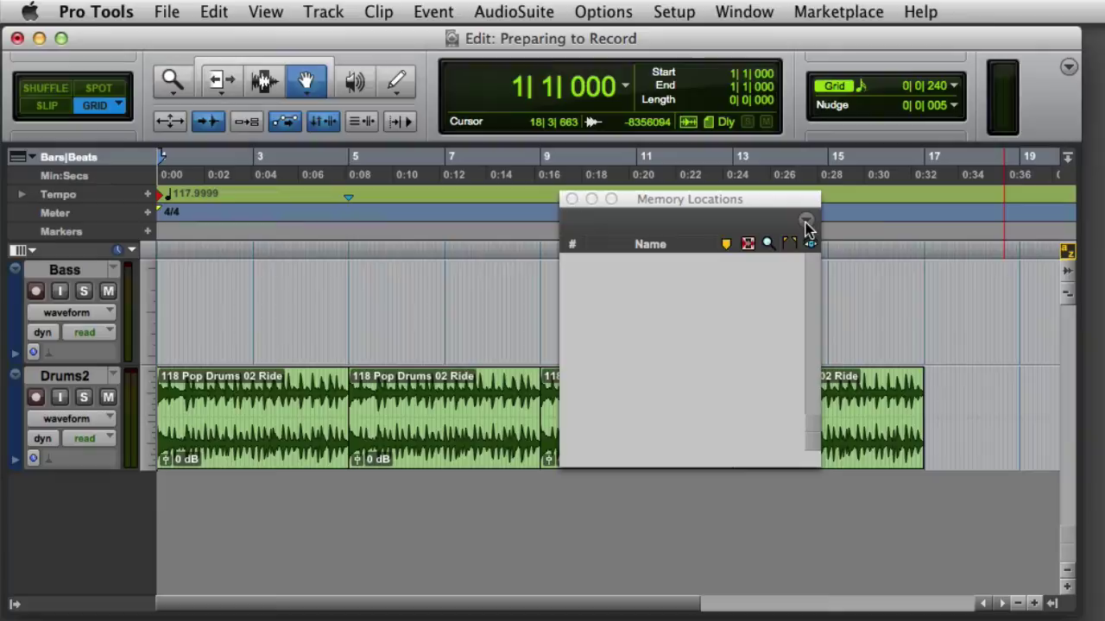
- Enable Auto-Name Memory Location, then drop Marker 1, Marker 2 and Marker 3 during playback
{"action": "left_click", "coordinate": [806, 222]}
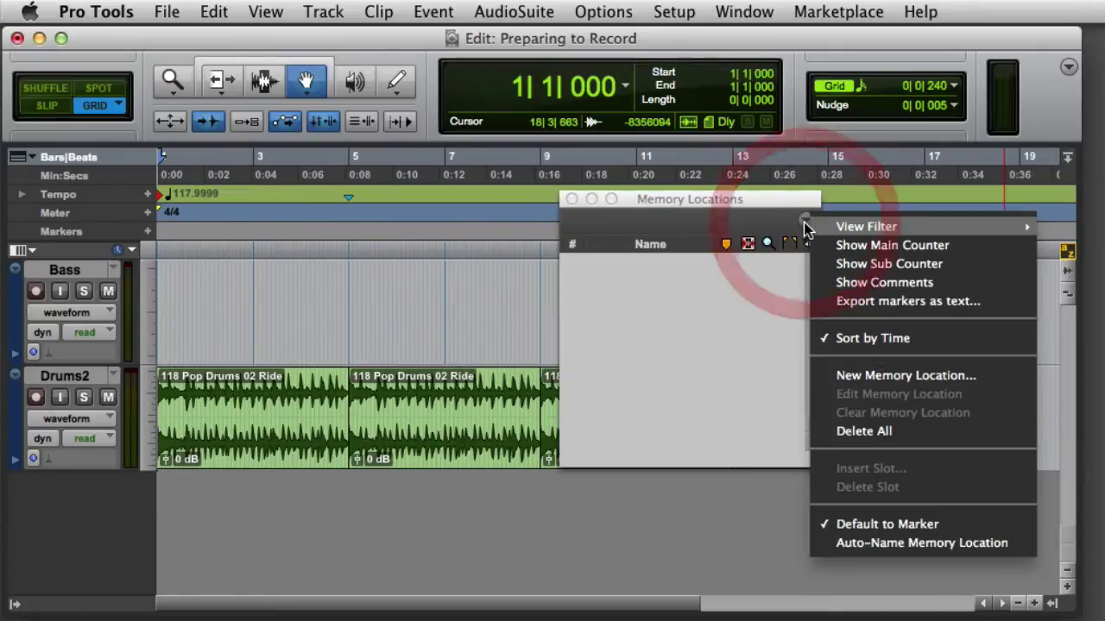
{"action": "left_click", "coordinate": [1023, 550]}
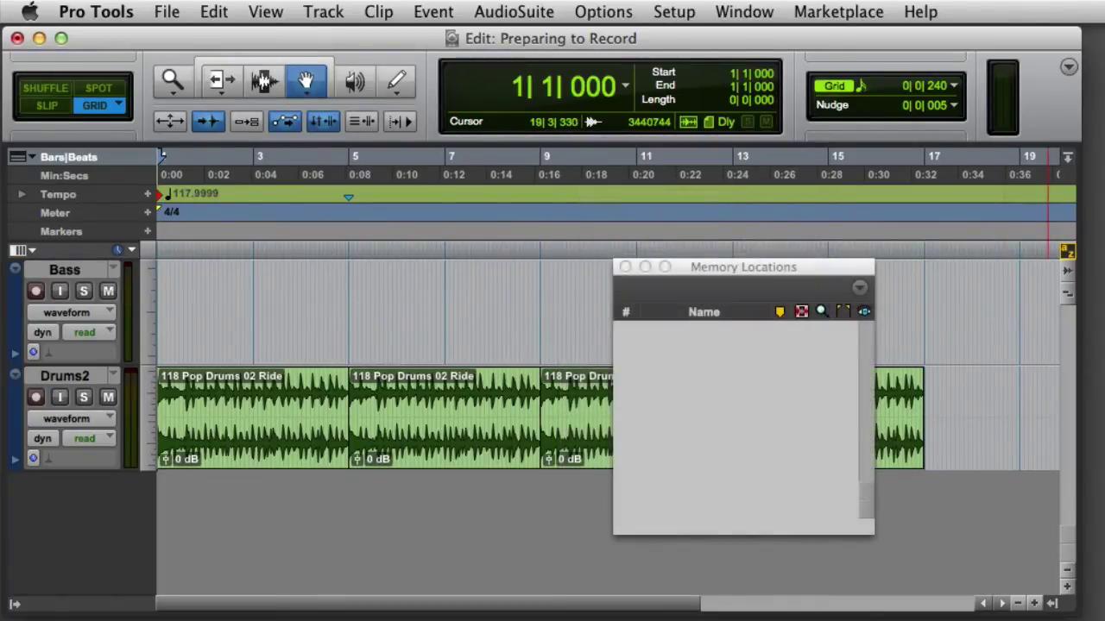
{"action": "key", "text": "space"}
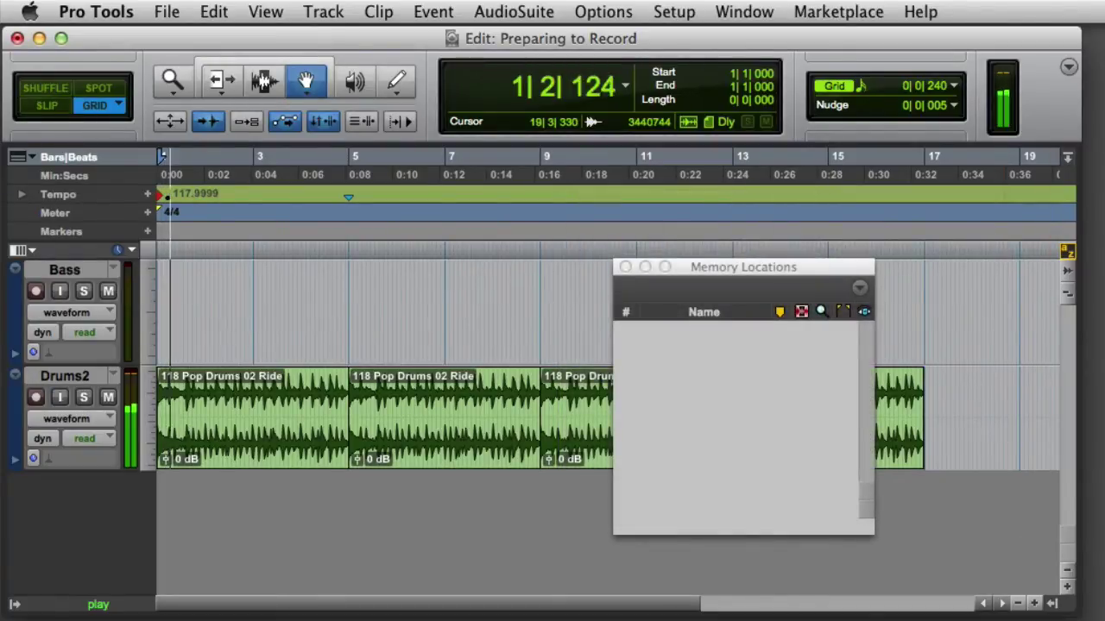
{"action": "key", "text": "KP_Enter"}
{"action": "key", "text": "KP_Enter"}
{"action": "key", "text": "KP_Enter"}
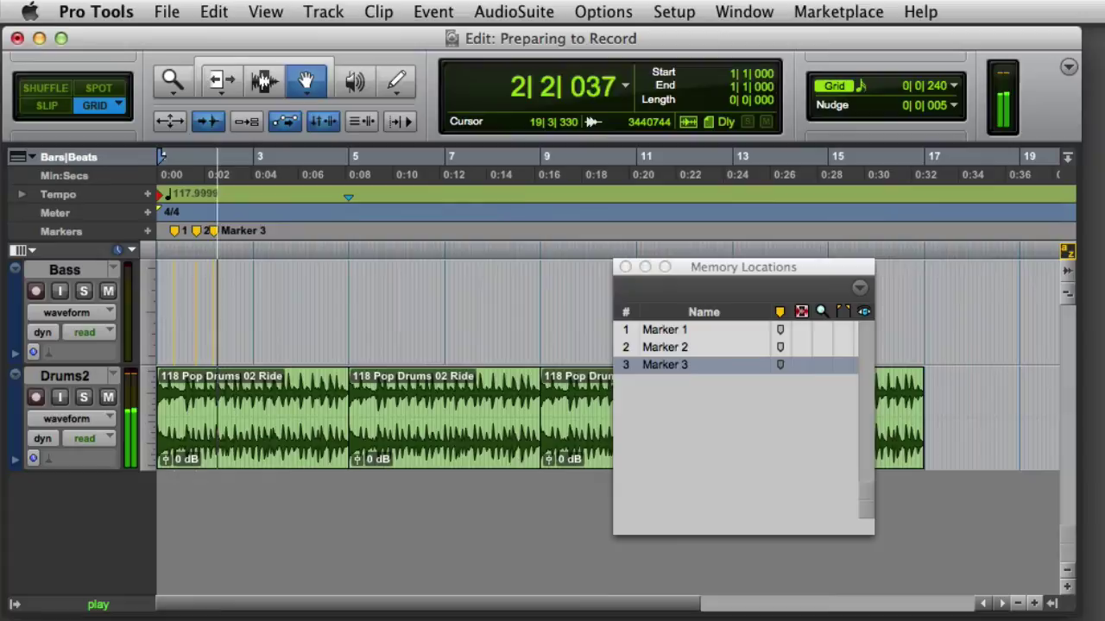
{"action": "key", "text": "KP_Enter"}
{"action": "key", "text": "KP_Enter"}
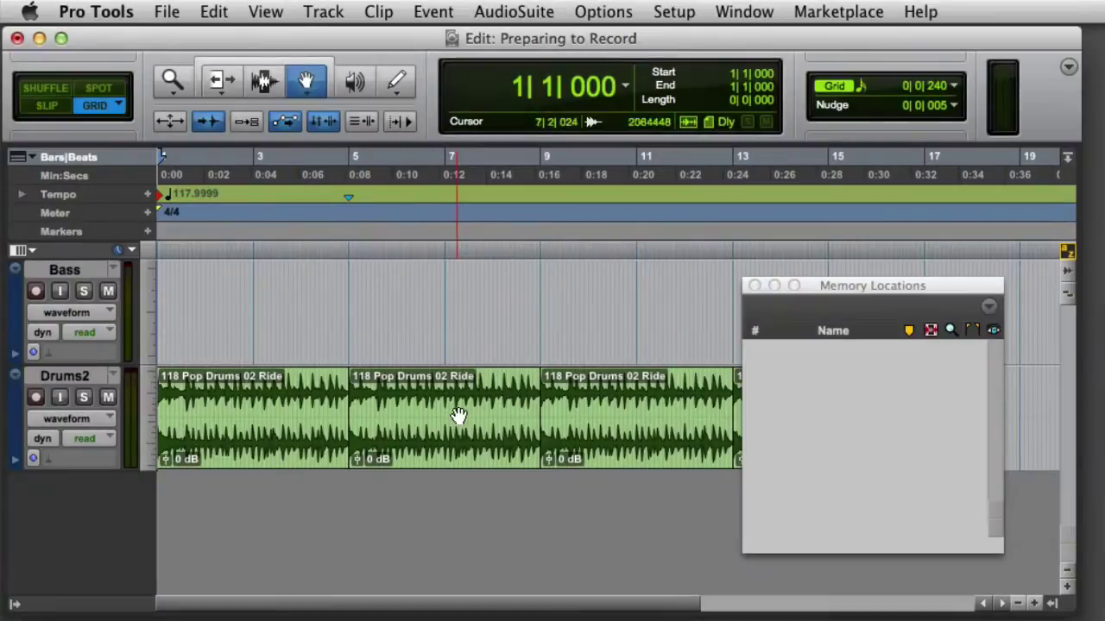
- Save the bars 5–9 drum clip selection as memory location 'Verse 1 Overdub'
{"action": "left_click", "coordinate": [457, 421]}
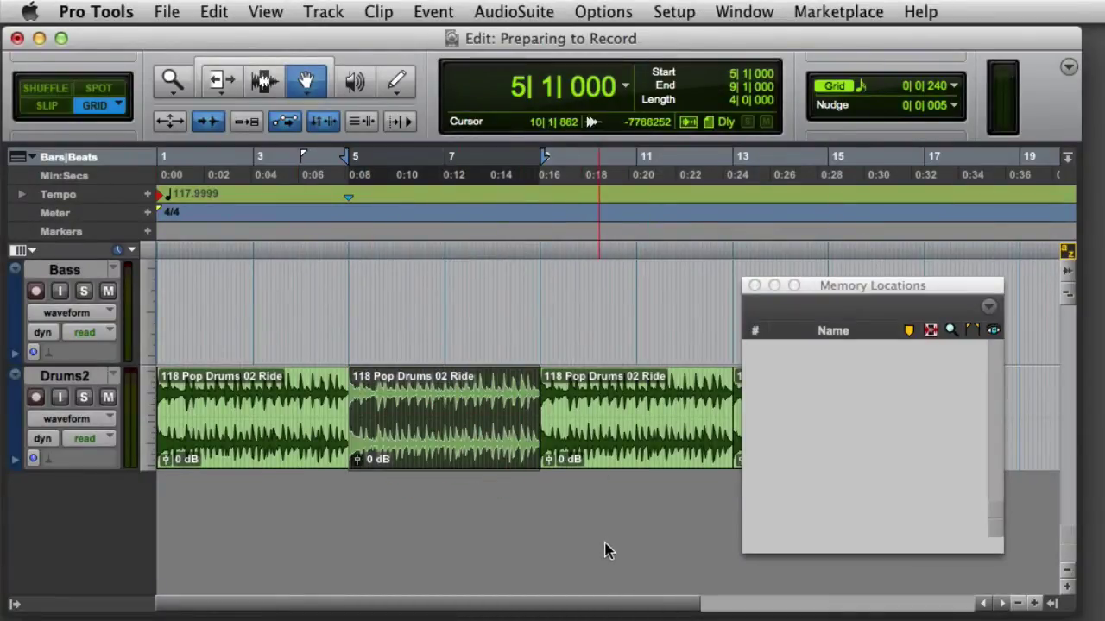
{"action": "key", "text": "KP_Enter"}
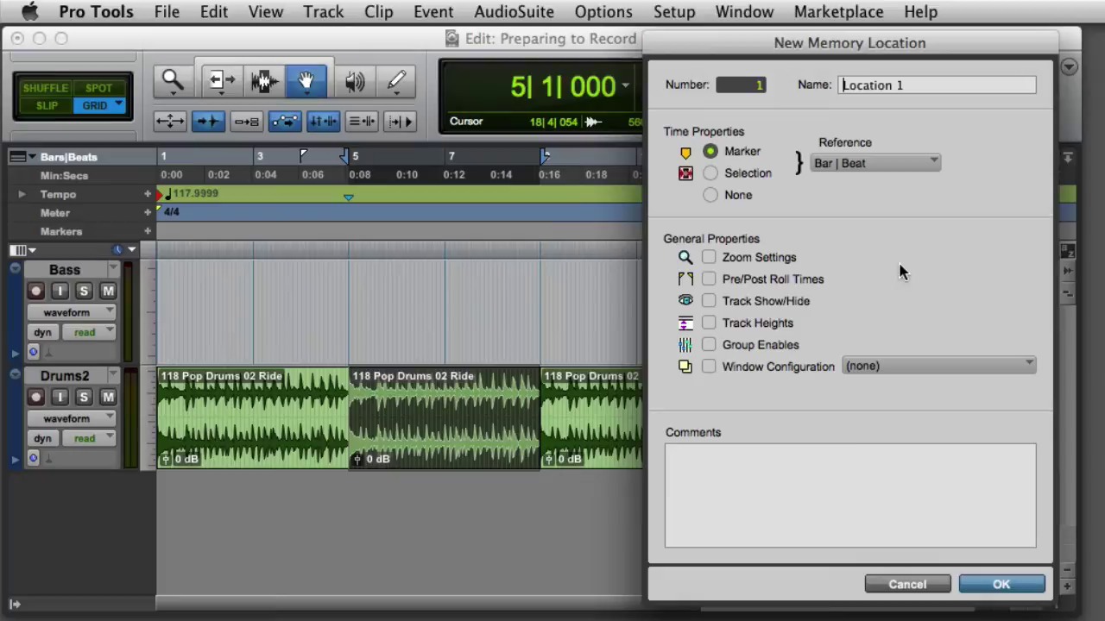
{"action": "left_click", "coordinate": [748, 173]}
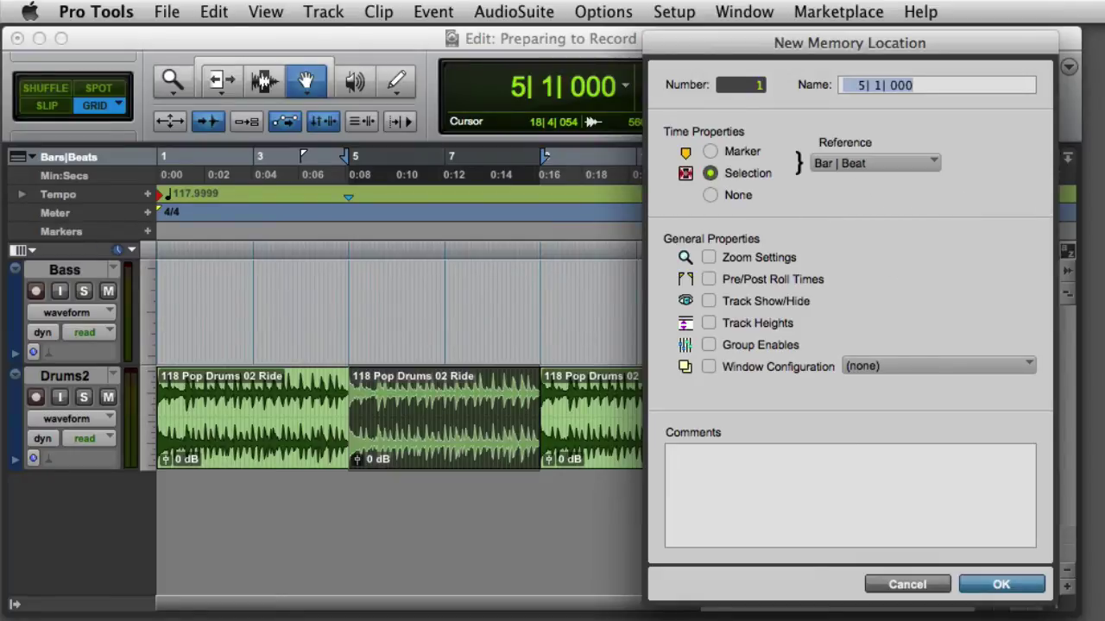
{"action": "type", "text": "Verse 1"}
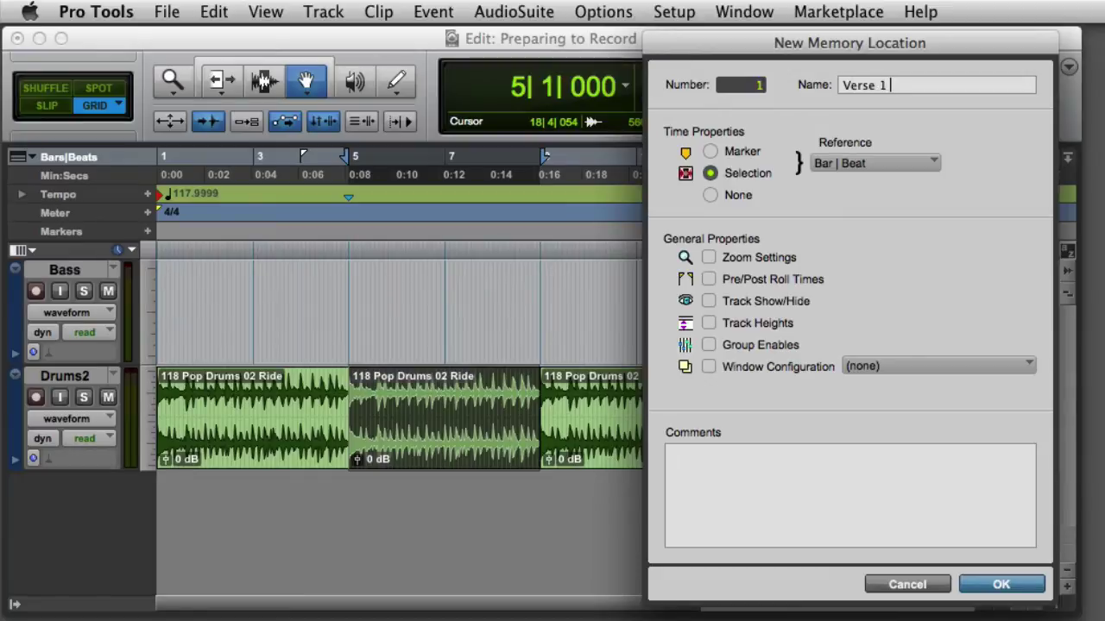
{"action": "type", "text": " Overdub"}
{"action": "key", "text": "Return"}
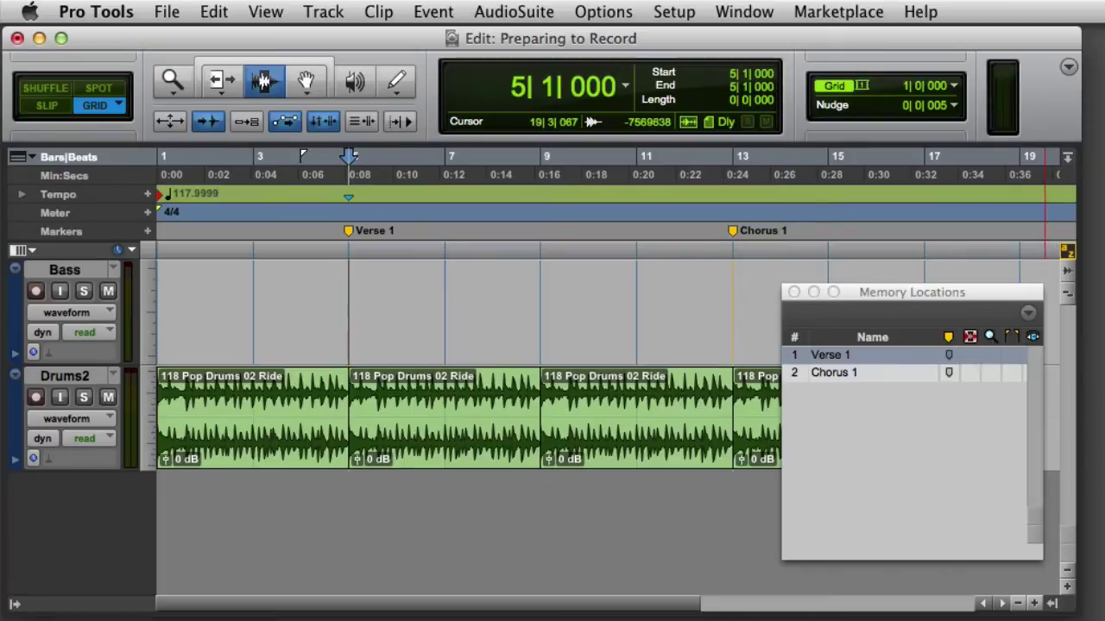
- Select the range from the Verse 1 marker to the Chorus 1 marker
{"action": "left_click", "coordinate": [351, 235]}
{"action": "left_click", "coordinate": [734, 233], "text": "shift"}
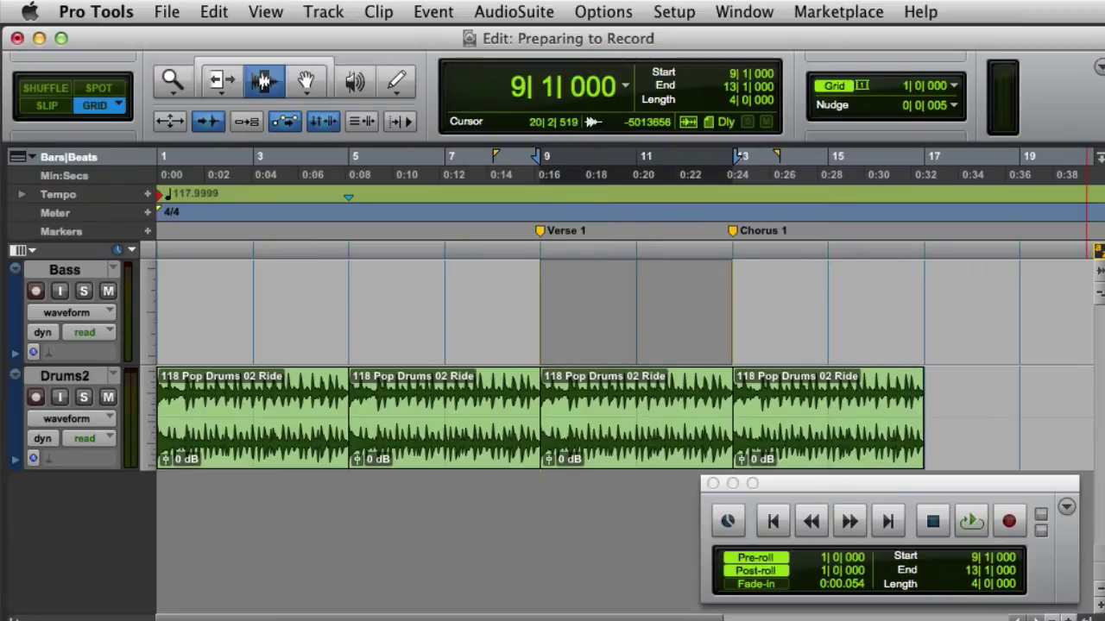
- Switch pre-roll and post-roll off and set each to 2 bars in the Transport
{"action": "left_click", "coordinate": [775, 559]}
{"action": "left_click", "coordinate": [759, 571]}
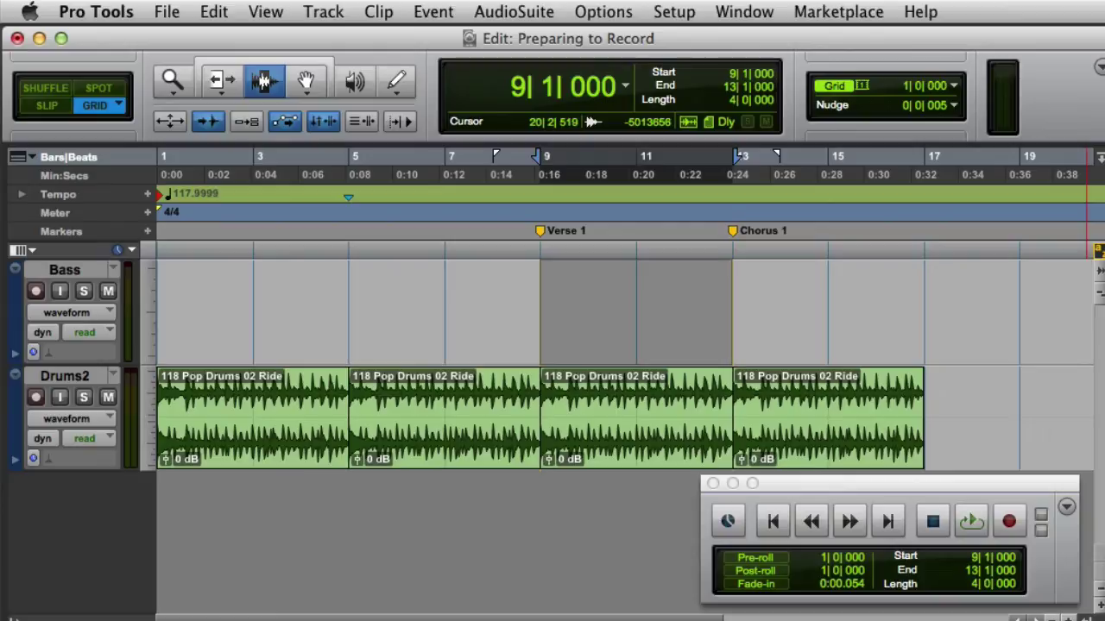
{"action": "key", "text": "Tab"}
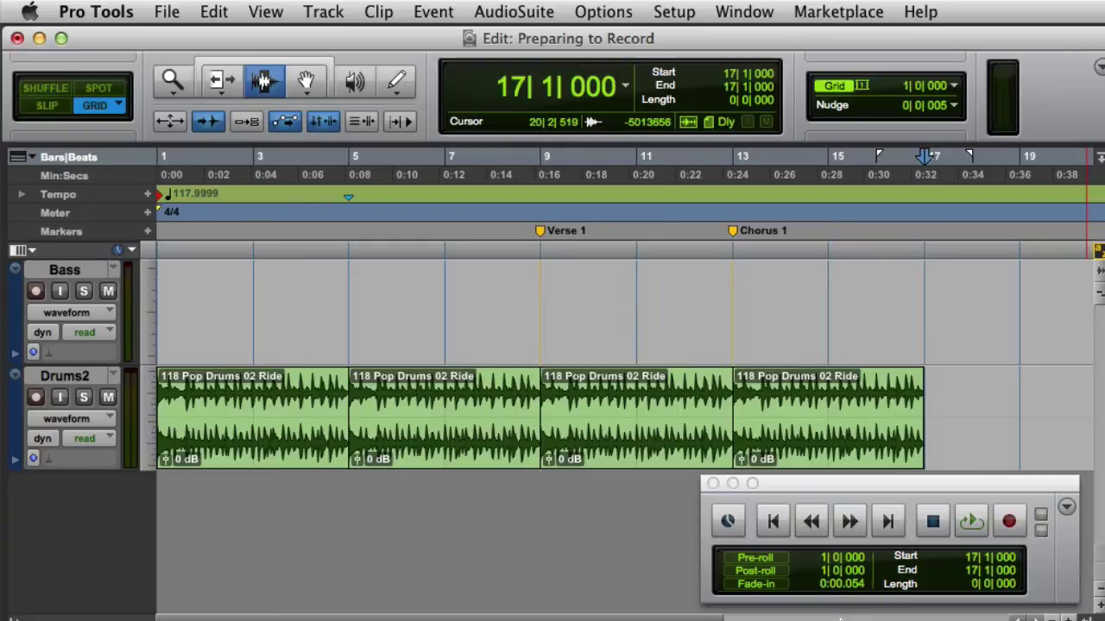
{"action": "left_click", "coordinate": [819, 559]}
{"action": "type", "text": "2"}
{"action": "key", "text": "Tab"}
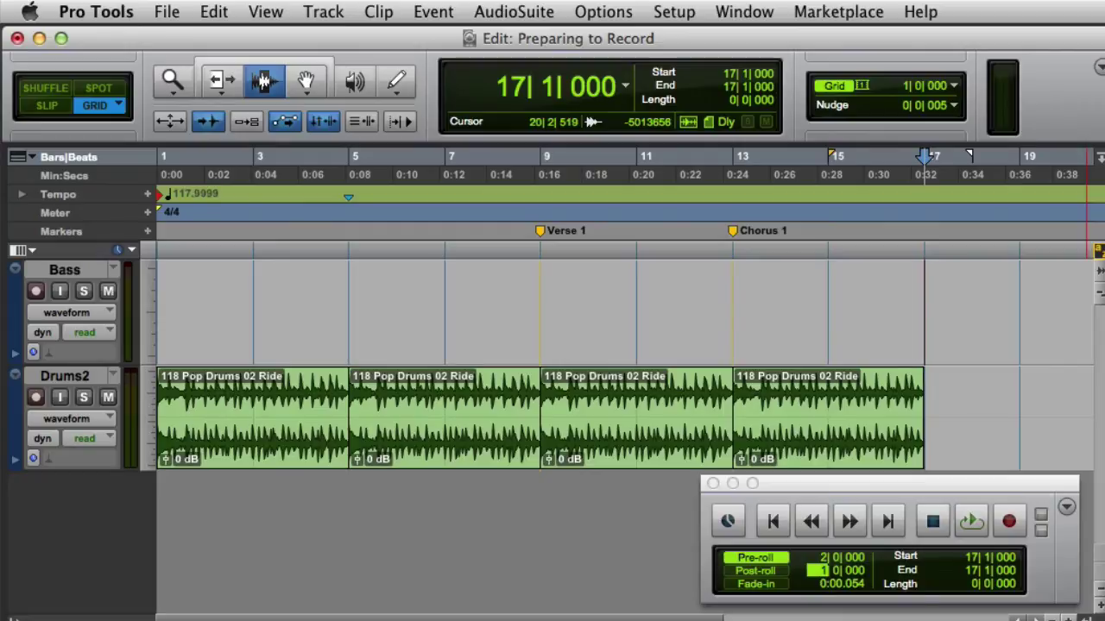
{"action": "type", "text": "2"}
{"action": "key", "text": "Return"}
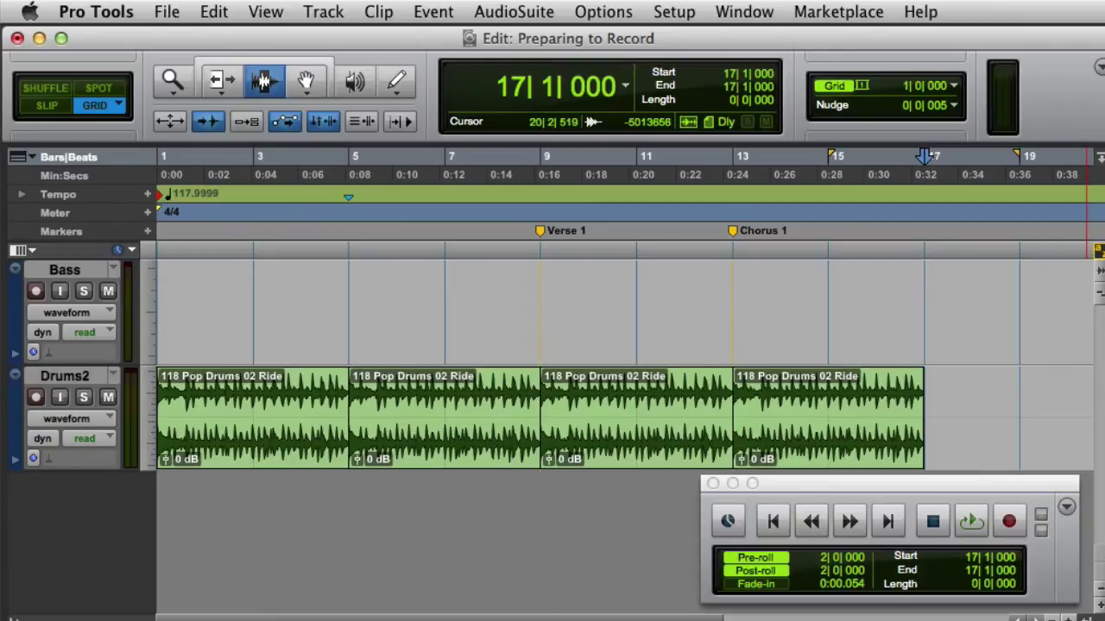
- Re-enable pre/post-roll and reselect bars 9–13 between Verse 1 and Chorus 1
{"action": "left_click", "coordinate": [779, 573]}
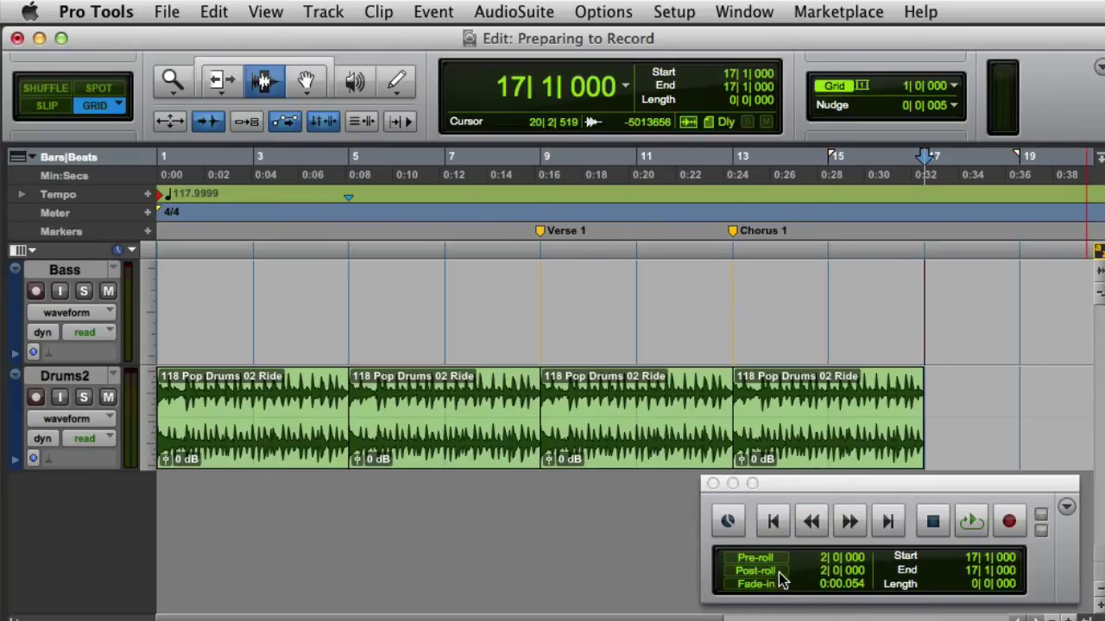
{"action": "left_click", "coordinate": [779, 577]}
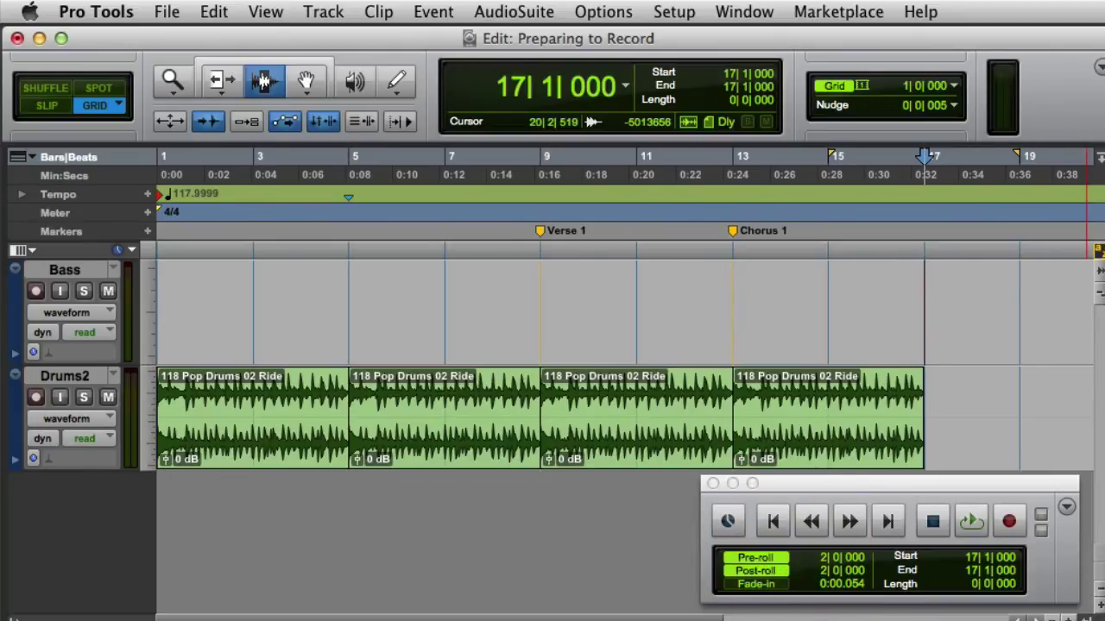
{"action": "left_click", "coordinate": [636, 312]}
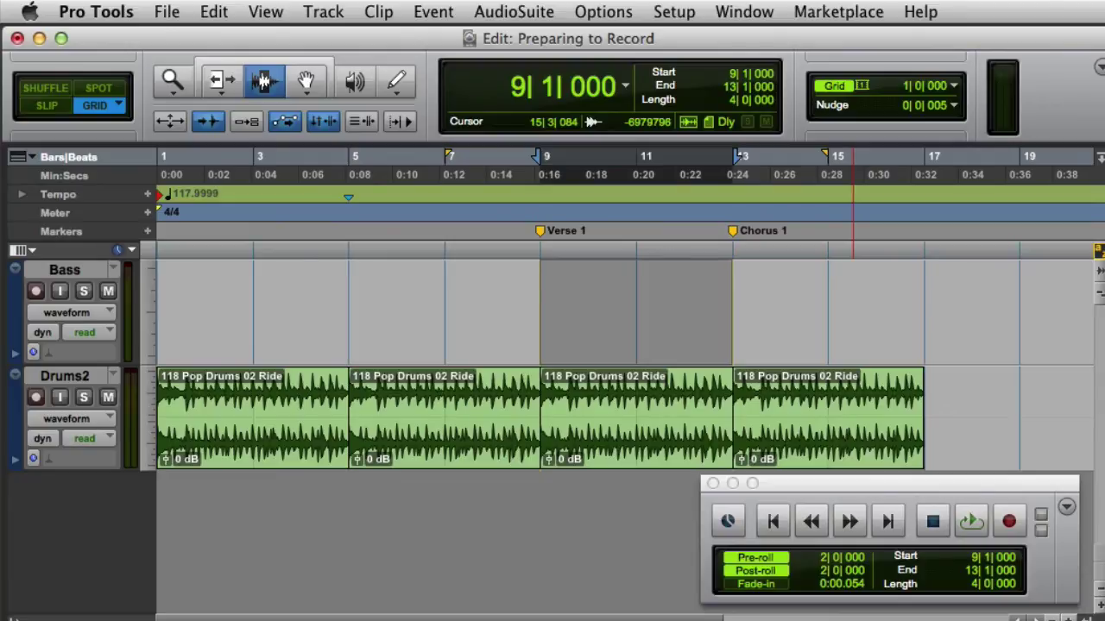
- Try pre-roll from bar 8 and post-roll to bar 17, then reset both to zero
{"action": "left_click", "coordinate": [494, 302], "text": "alt"}
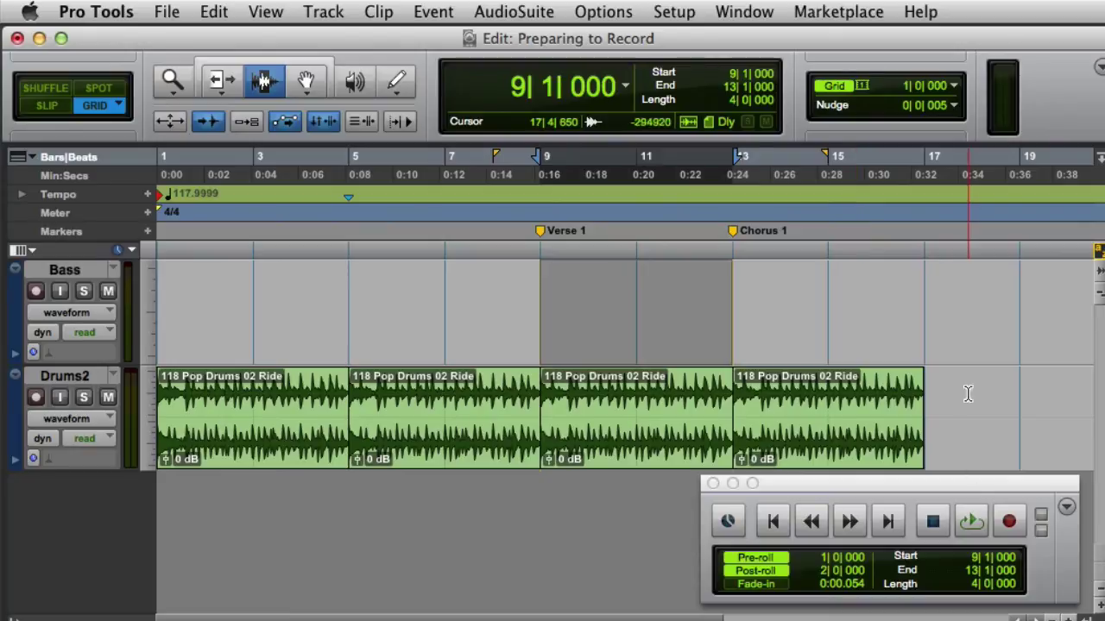
{"action": "left_click", "coordinate": [923, 309], "text": "alt"}
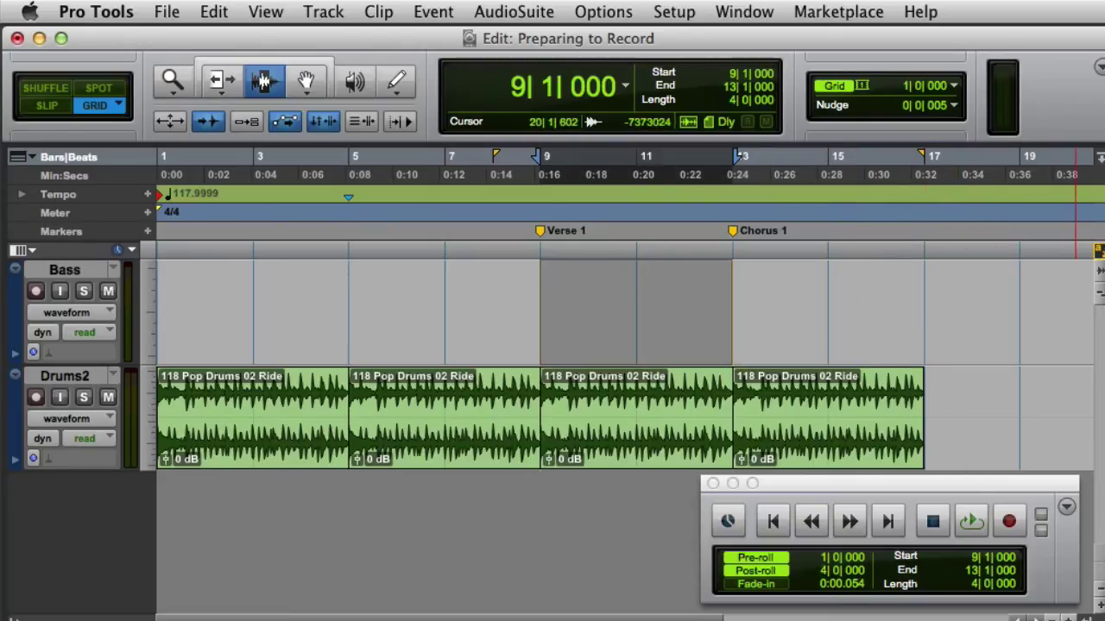
{"action": "left_click", "coordinate": [594, 301], "text": "alt"}
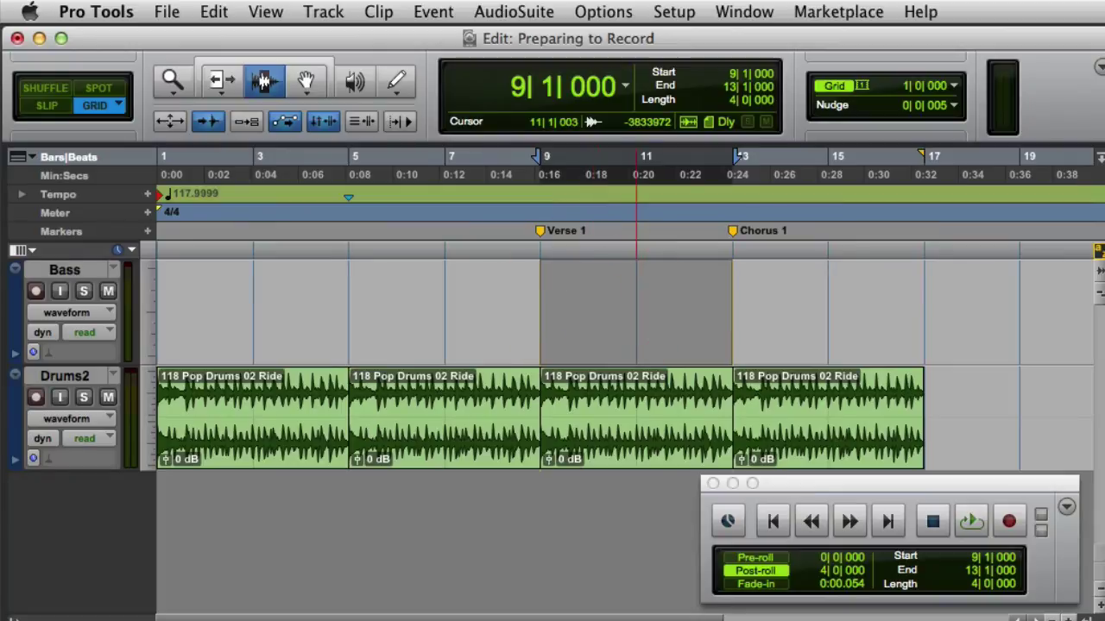
{"action": "left_click", "coordinate": [685, 303], "text": "alt"}
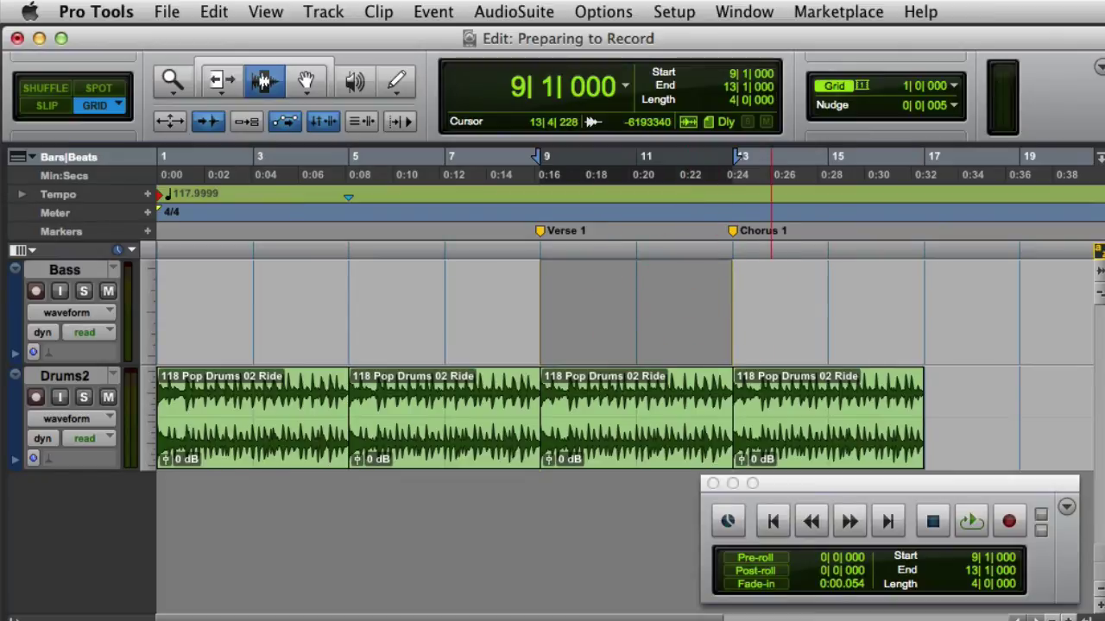
- Enable pre/post-roll with Cmd+K and drag both flags to 4 bars, spanning bars 5–17
{"action": "key", "text": "super+k"}
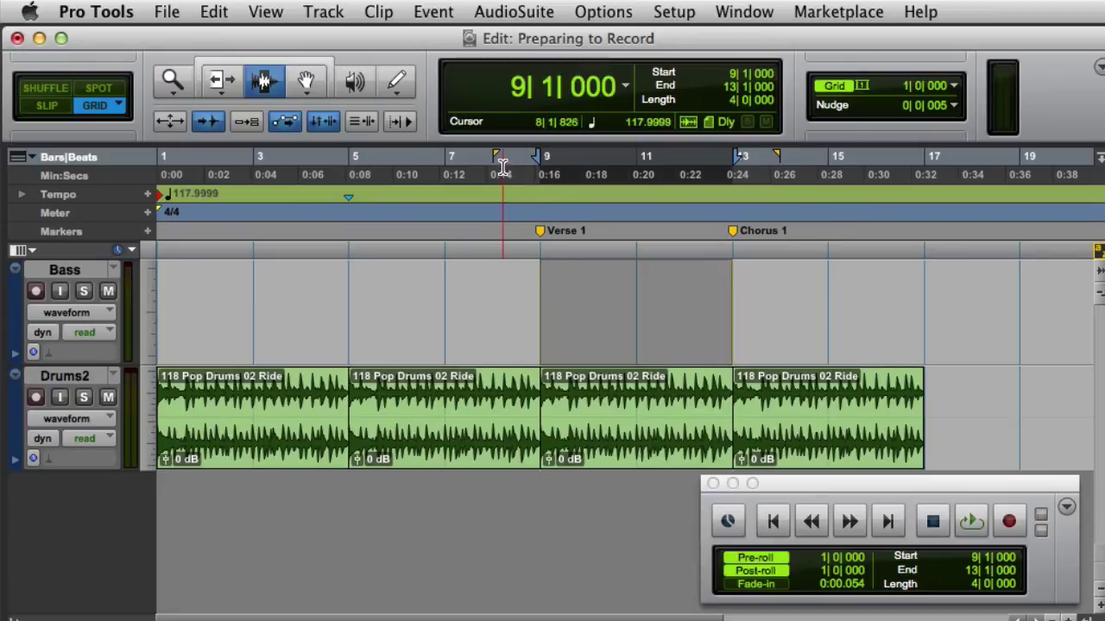
{"action": "left_click_drag", "start_coordinate": [499, 159], "coordinate": [449, 157]}
{"action": "left_click_drag", "start_coordinate": [776, 156], "coordinate": [825, 157]}
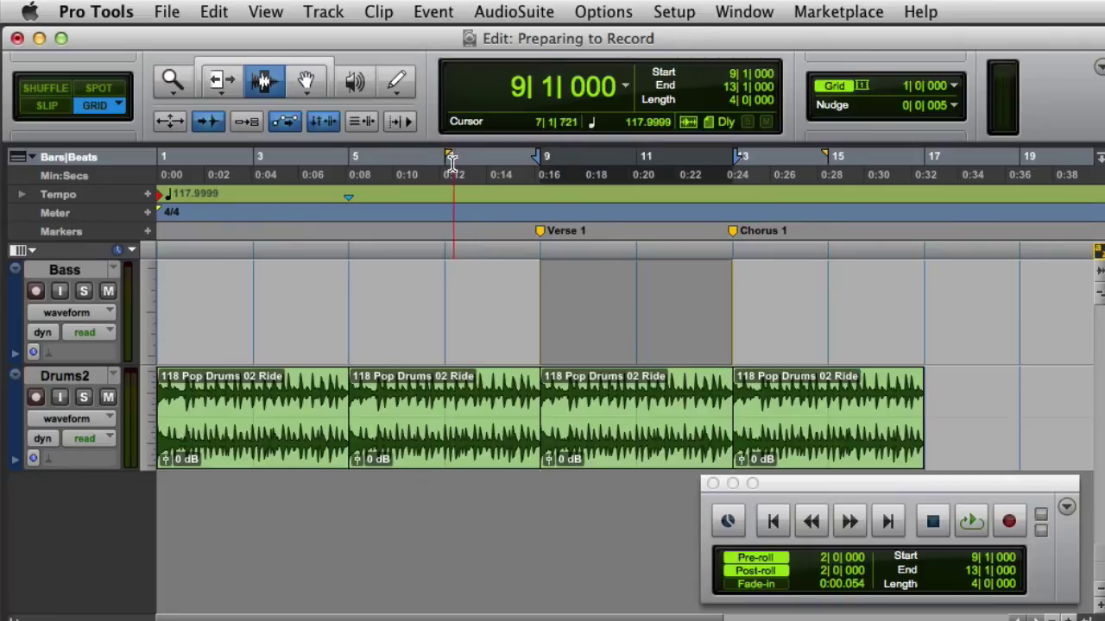
{"action": "left_click_drag", "start_coordinate": [448, 162], "coordinate": [362, 161]}
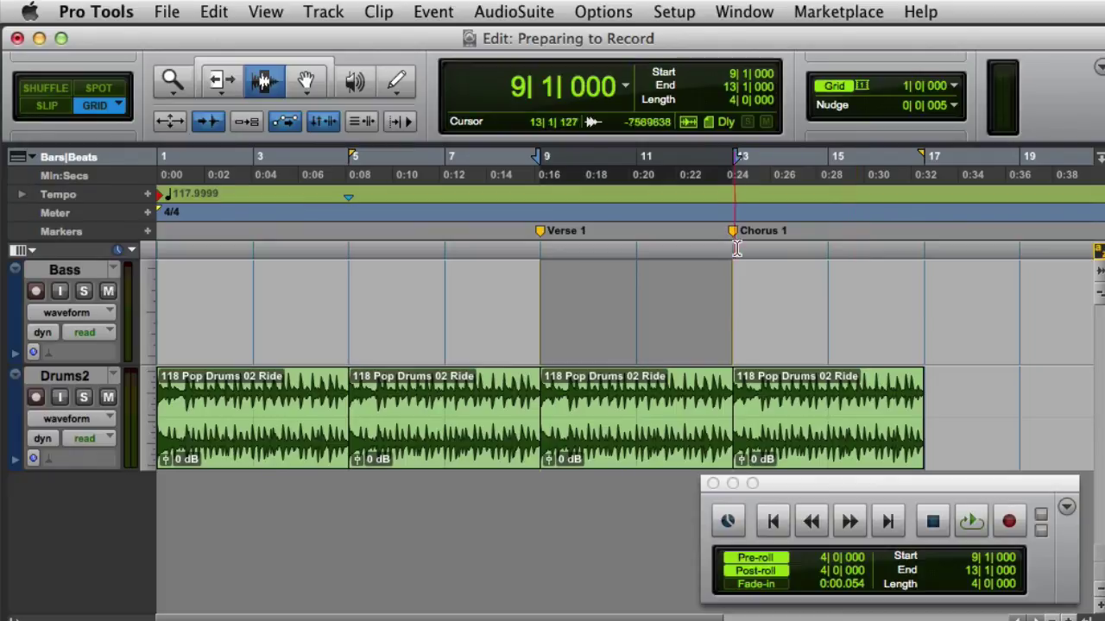
{"action": "left_click", "coordinate": [618, 13]}
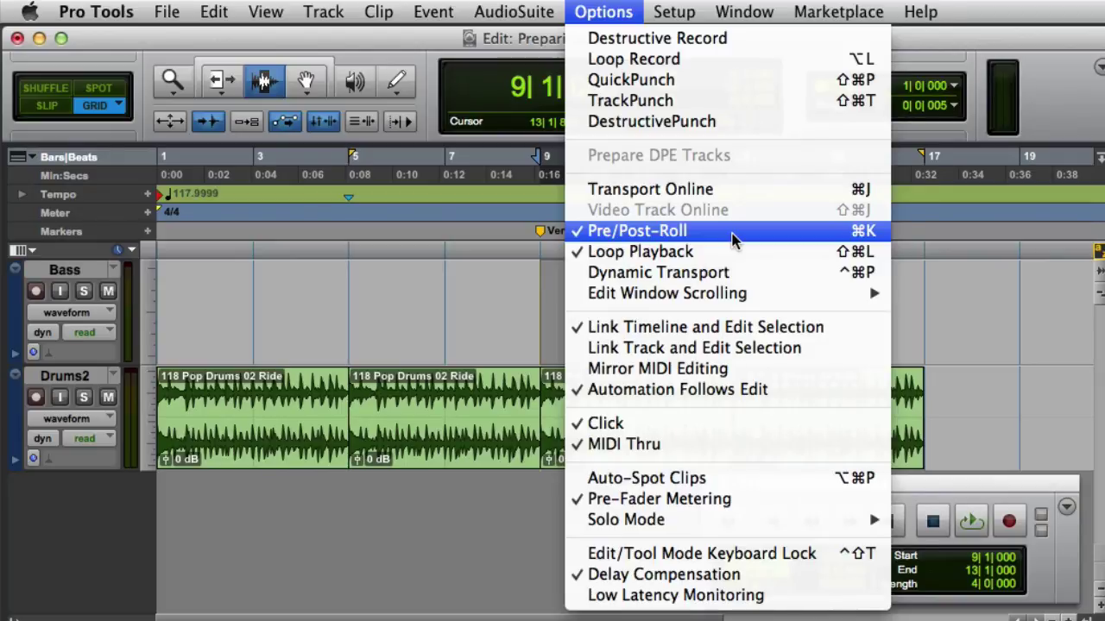
{"action": "key", "text": "Escape"}
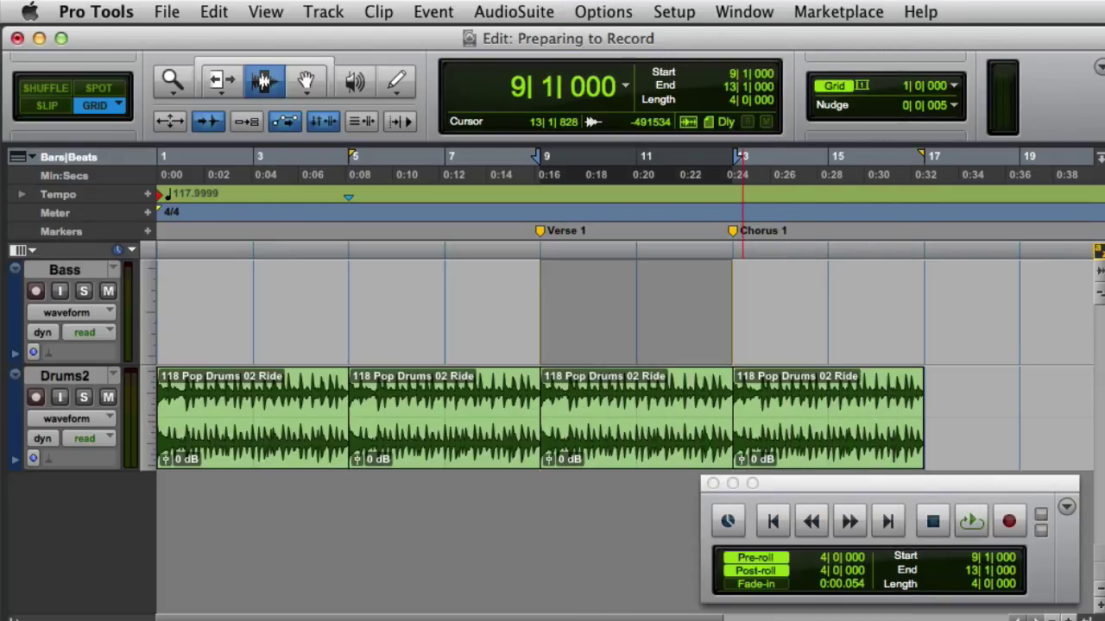